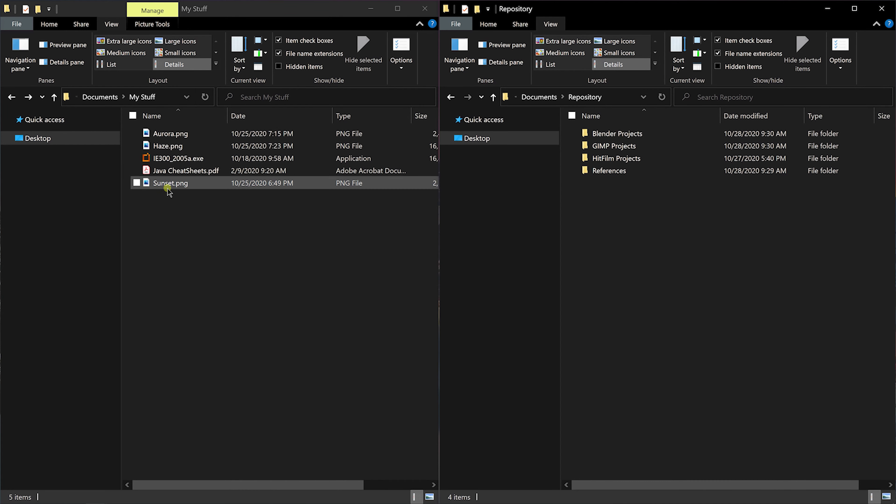
Inspect Sunset.png's Send to menu, then dismiss it without sending anything.
left_click(169, 191)
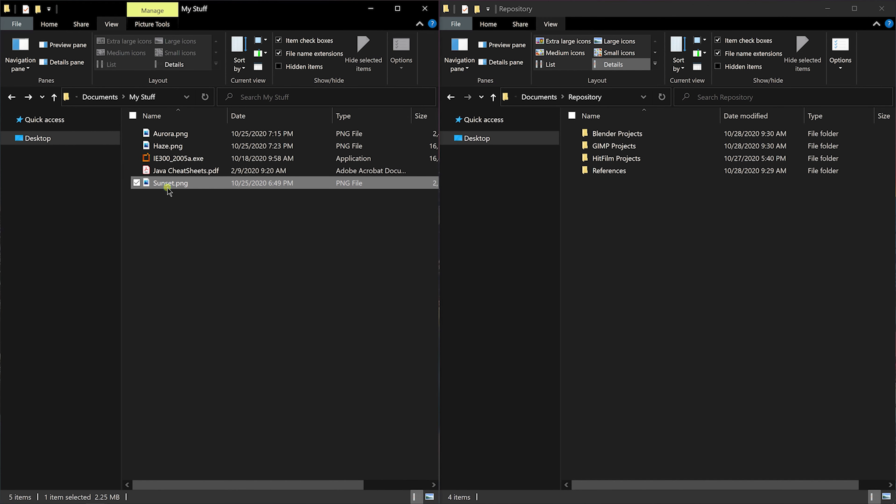
right_click(168, 191)
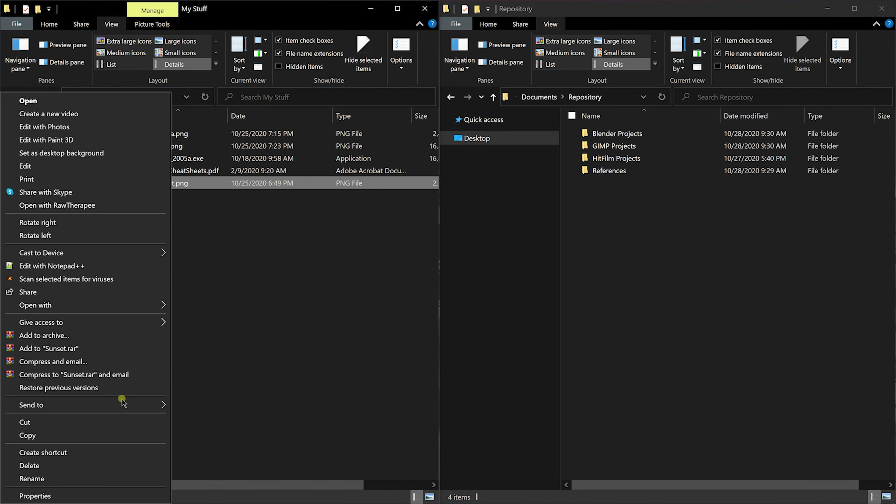
mouse_move(123, 404)
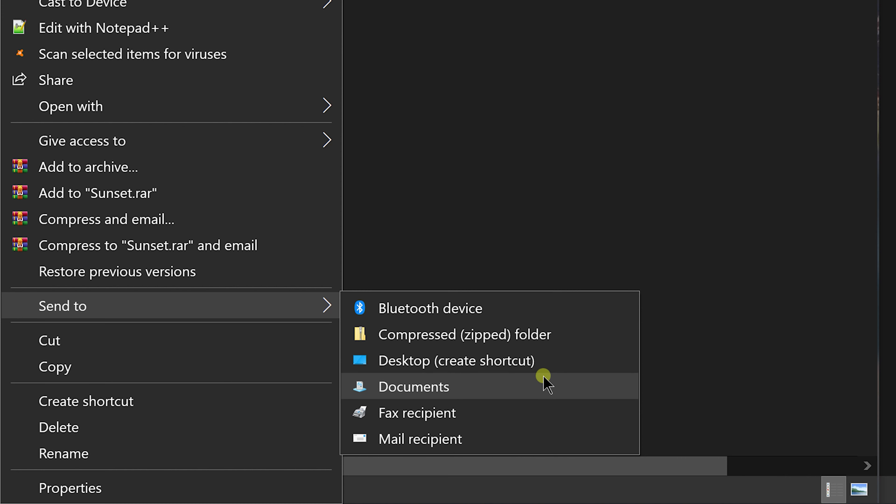
left_click(557, 177)
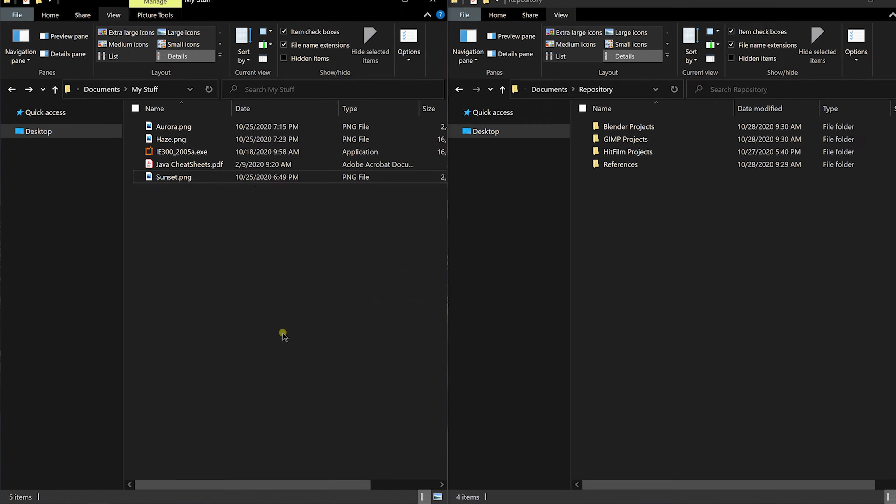
Run shell:sendto to open the SendTo folder in a new window.
key("super+r")
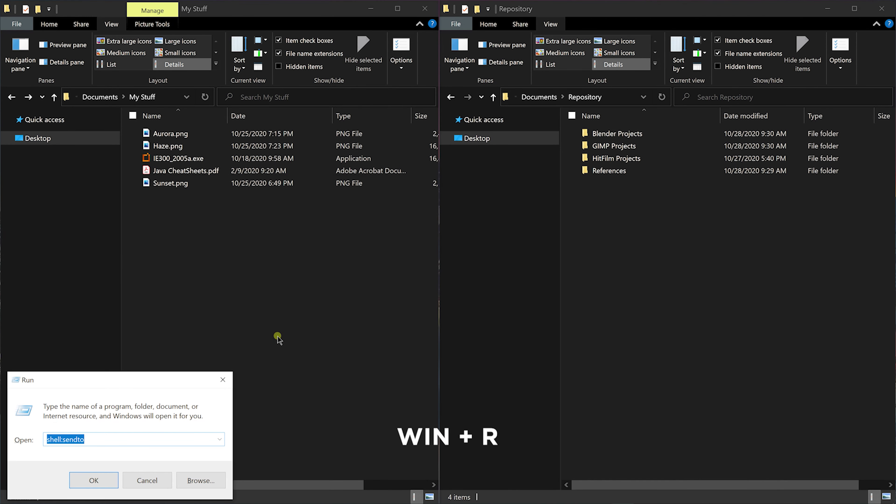
type("shell:")
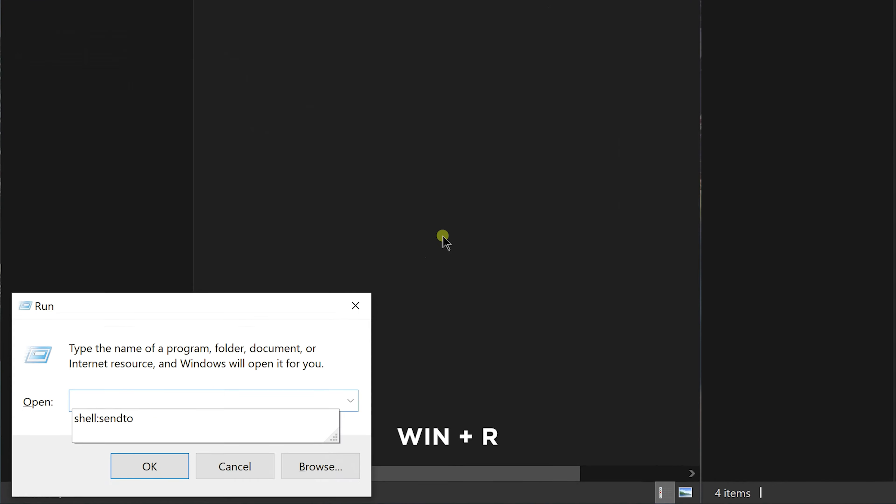
type("sendto")
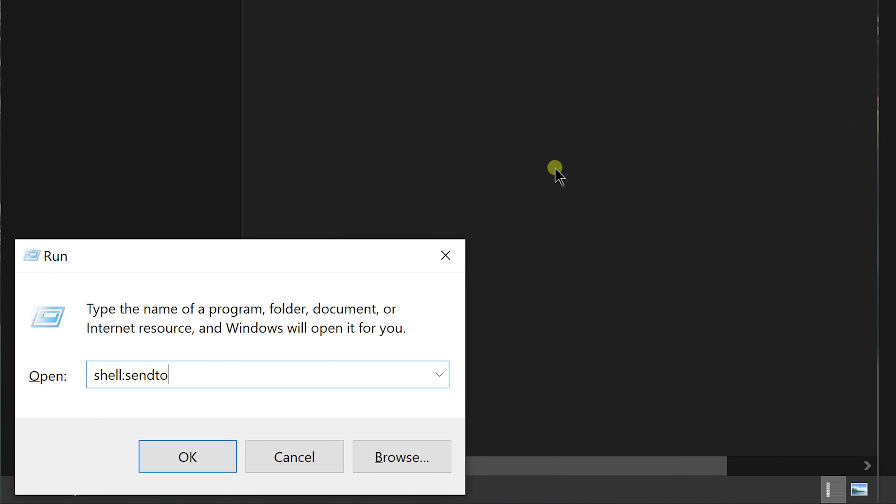
key("Return")
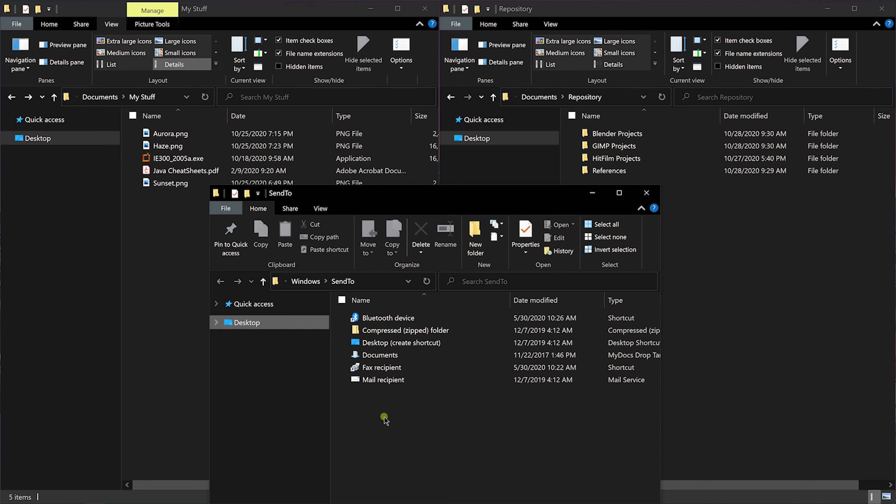
Alt-drag the GIMP Projects folder from Repository into SendTo to create a shortcut.
left_click_drag(425, 192, 448, 234)
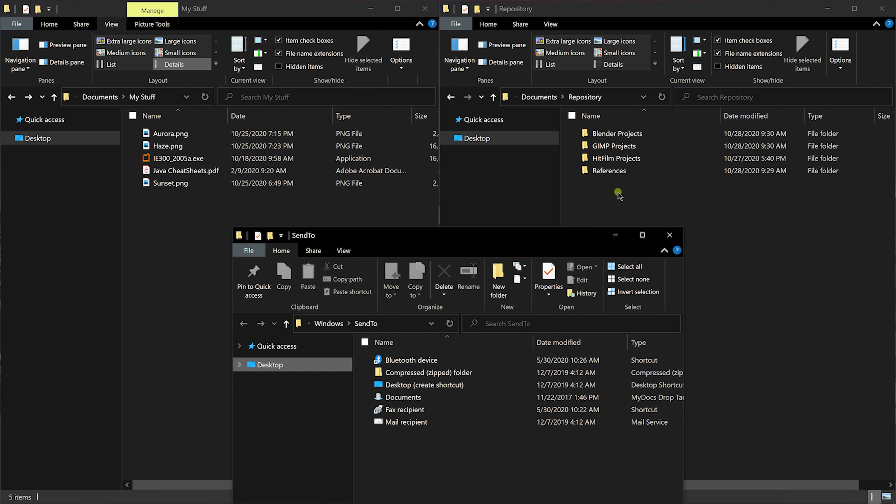
left_click(626, 147)
left_click_drag(626, 147, 427, 470)
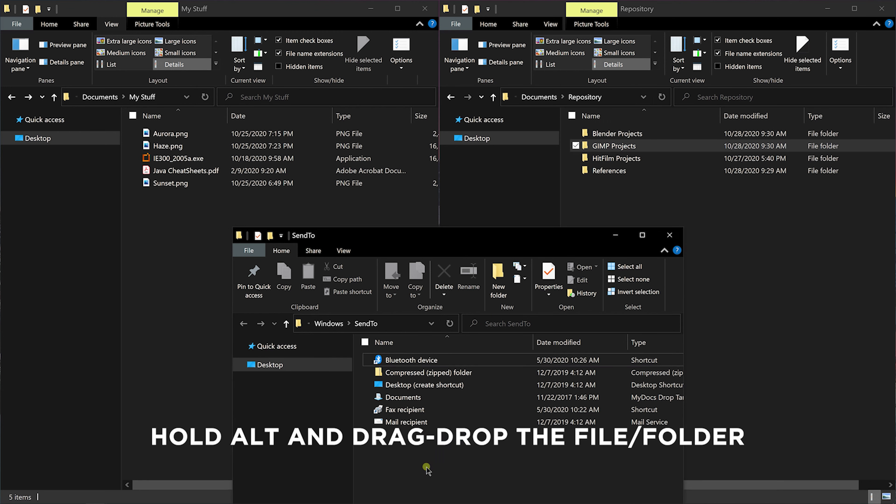
Rename the new shortcut to 'GIMP Projects', removing the ' - Shortcut' suffix.
left_click(447, 422)
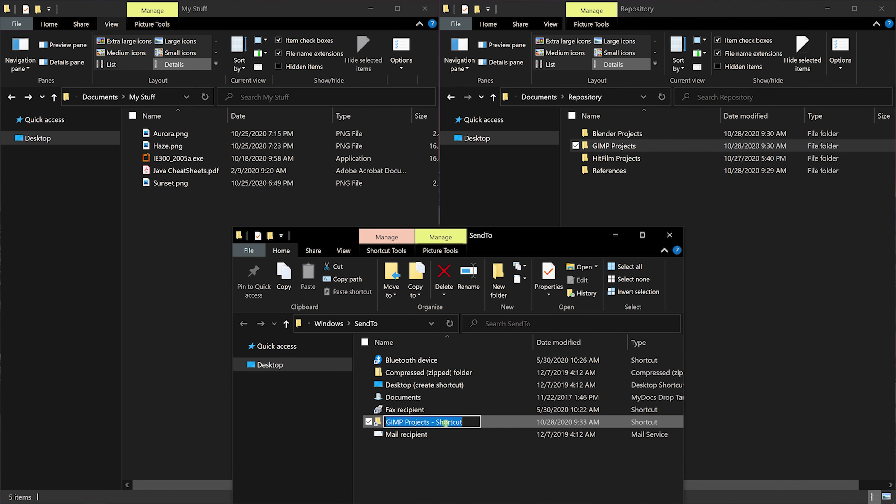
left_click_drag(430, 422, 458, 424)
key("BackSpace")
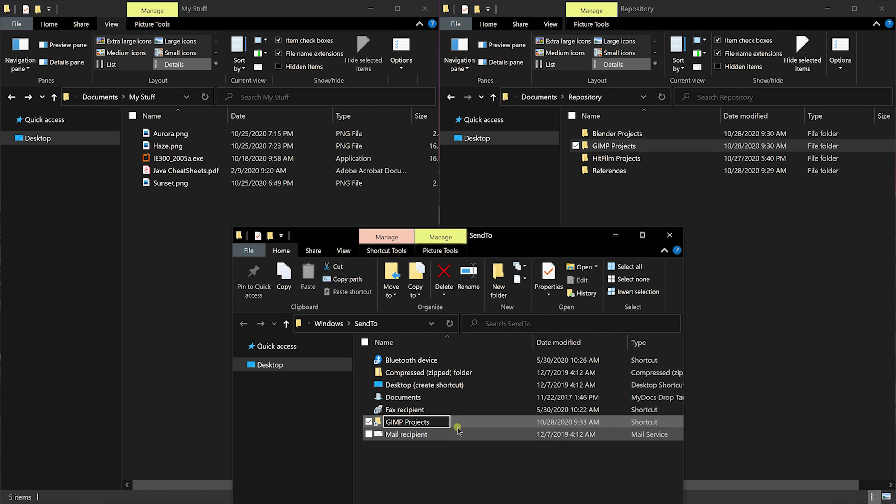
key("Return")
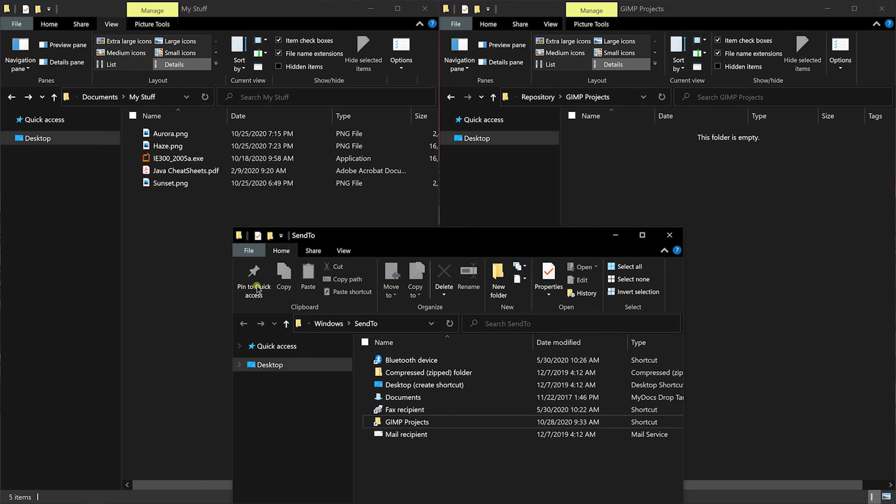
Send a copy of Sunset.png to the GIMP Projects folder with Send to.
left_click(176, 184)
right_click(177, 185)
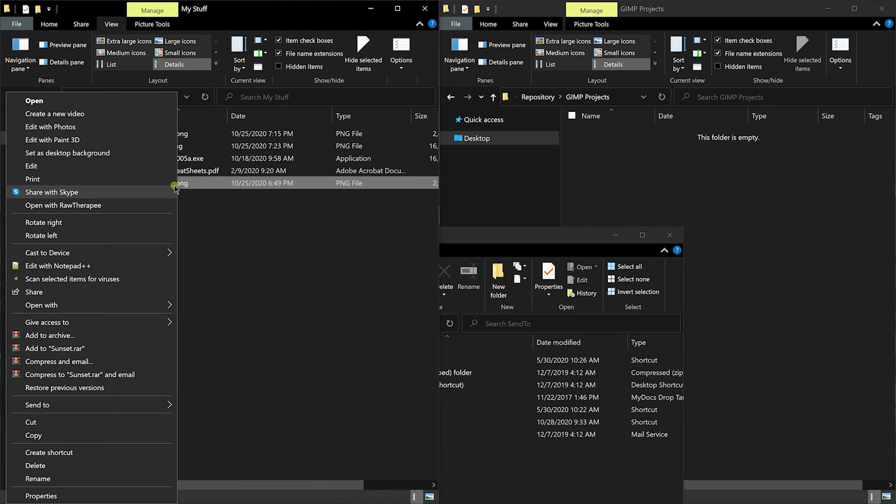
mouse_move(123, 405)
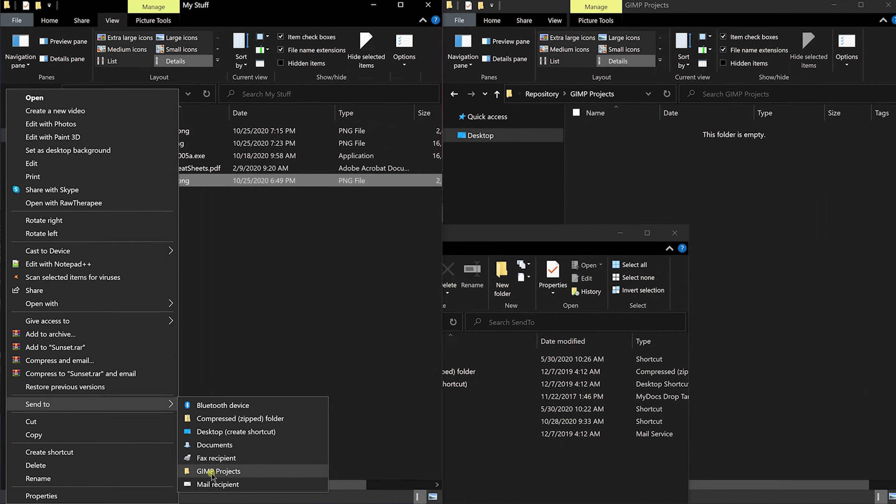
left_click(421, 441)
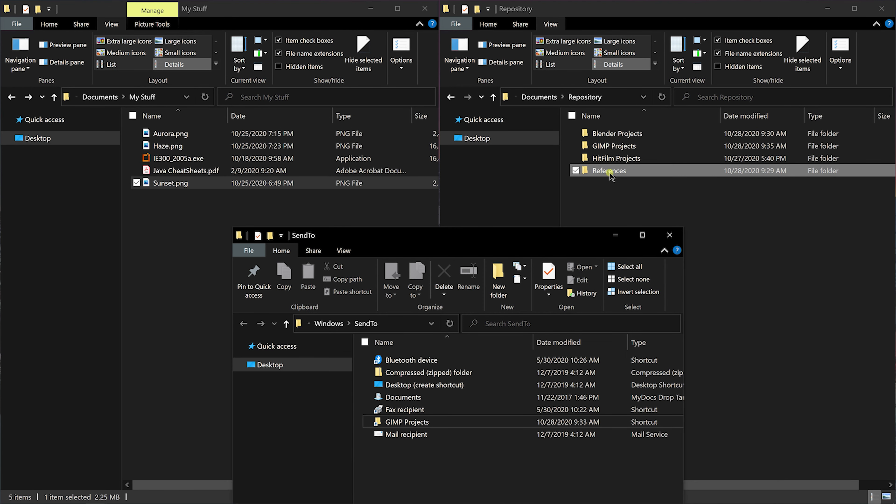
Create a References shortcut in SendTo and strip ' - Shortcut' from its name.
left_click_drag(610, 175, 446, 479)
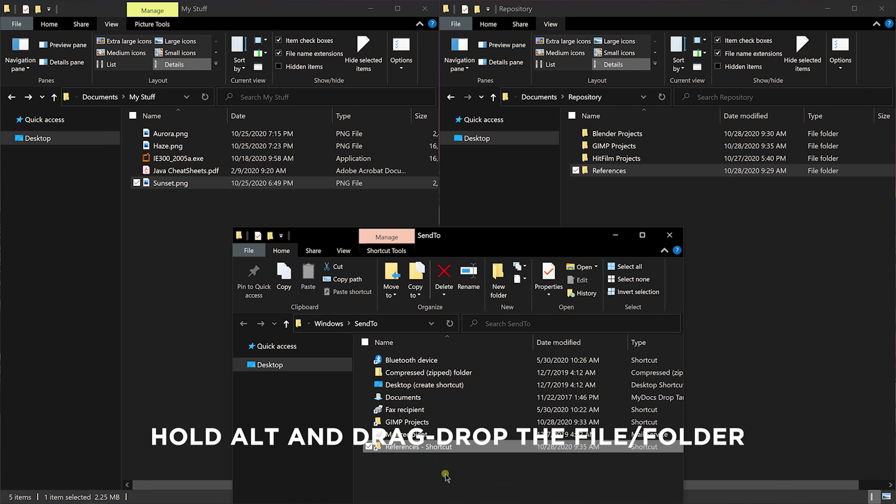
left_click(444, 449)
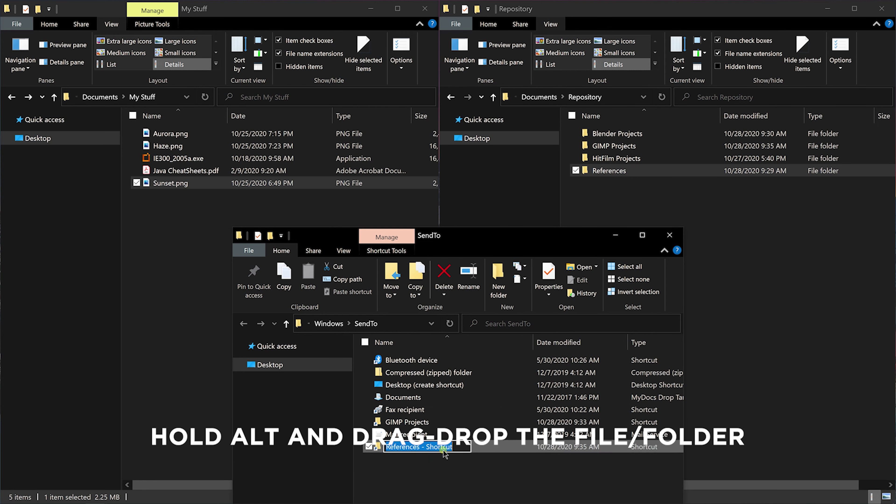
left_click_drag(420, 447, 460, 446)
key("BackSpace")
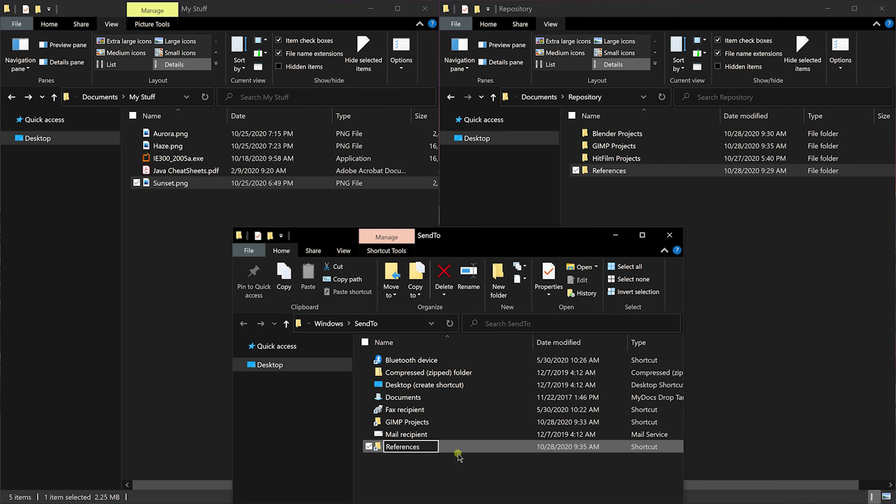
left_click(454, 471)
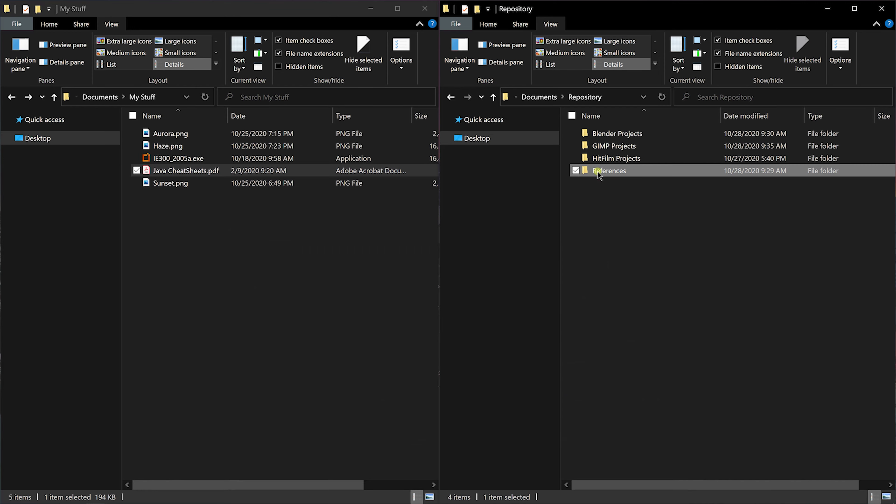
Open References, then send Java CheatSheets.pdf there from My Stuff with Send to.
double_click(600, 170)
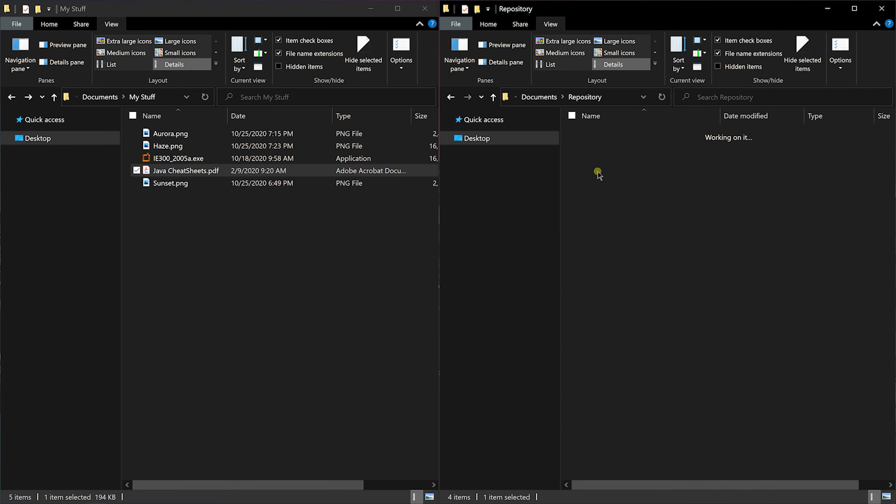
right_click(173, 173)
mouse_move(120, 389)
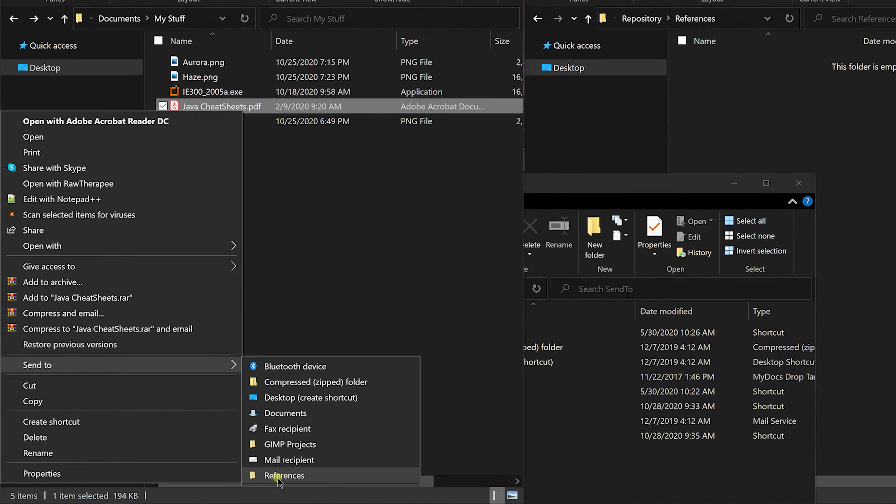
left_click(278, 476)
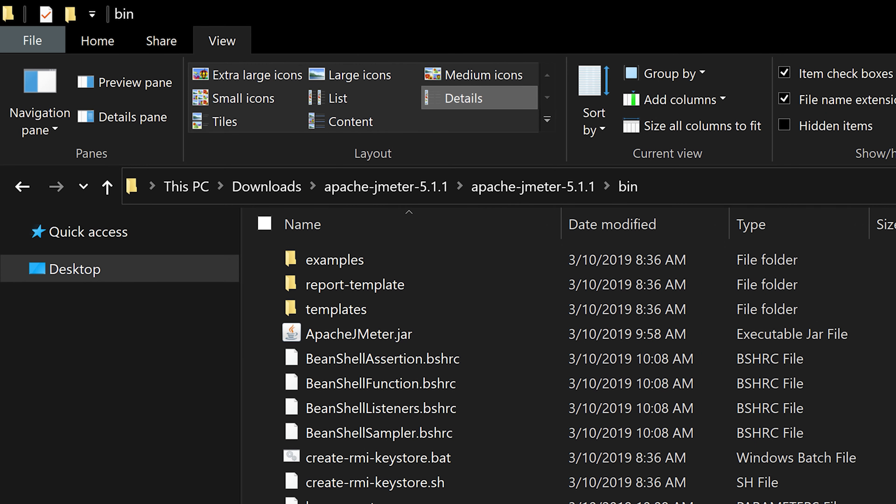
Launch Command Prompt at the apache-jmeter-5.1.1 bin folder via cmd and select its path.
key("alt+d")
type("cmd")
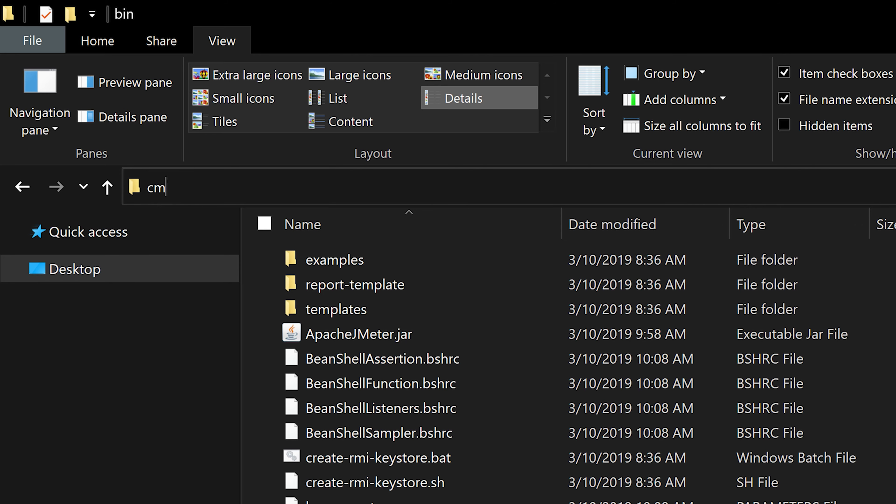
key("Return")
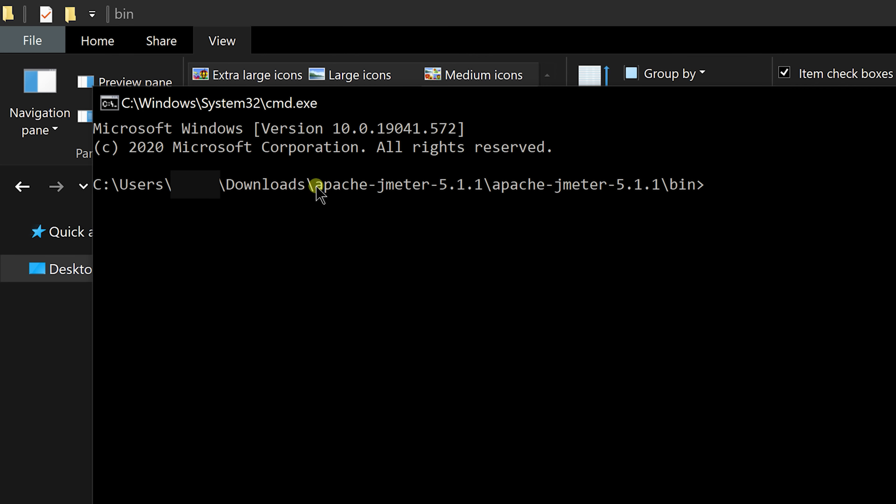
left_click_drag(307, 185, 712, 186)
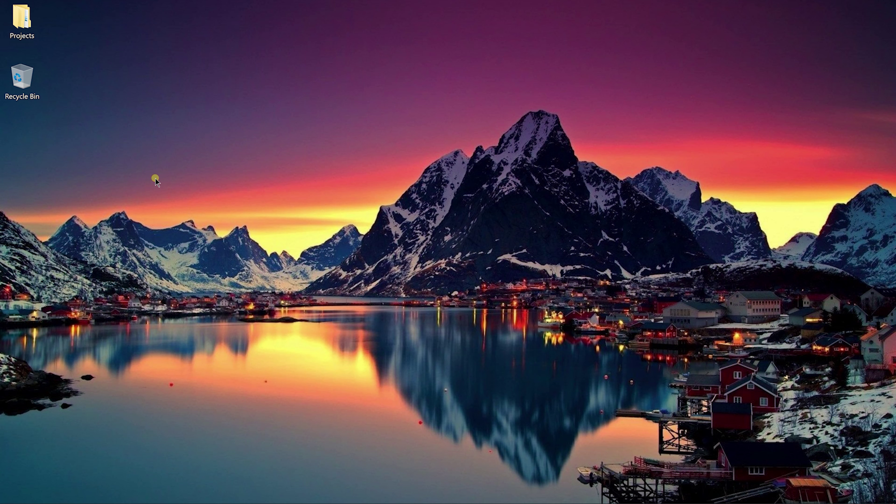
Create a new desktop folder named GodMode.{ED7BA470-8E54-465E-825C-99712043E01C}.
key("ctrl+shift+n")
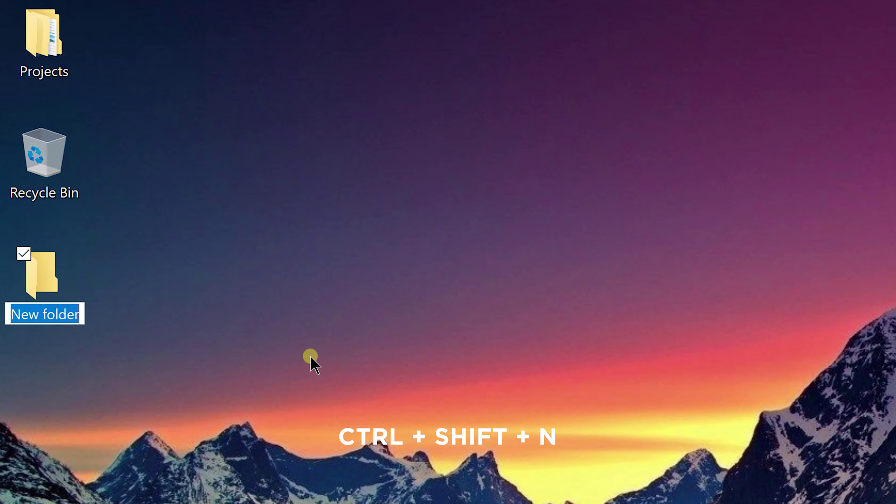
type("{ED7BA470-8E54-465E-825C-99712043E01C}")
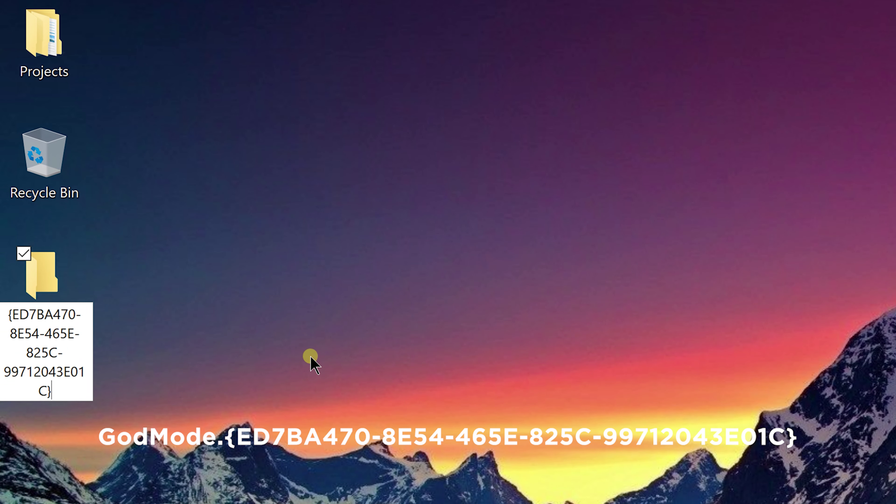
key("Home")
type("GodMode.")
key("Left")
key("Left")
key("Left")
key("Left")
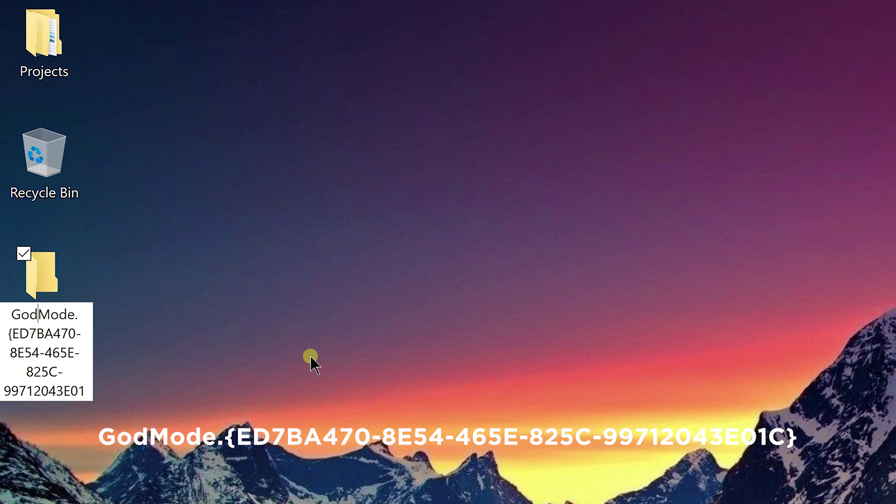
key("ctrl+z")
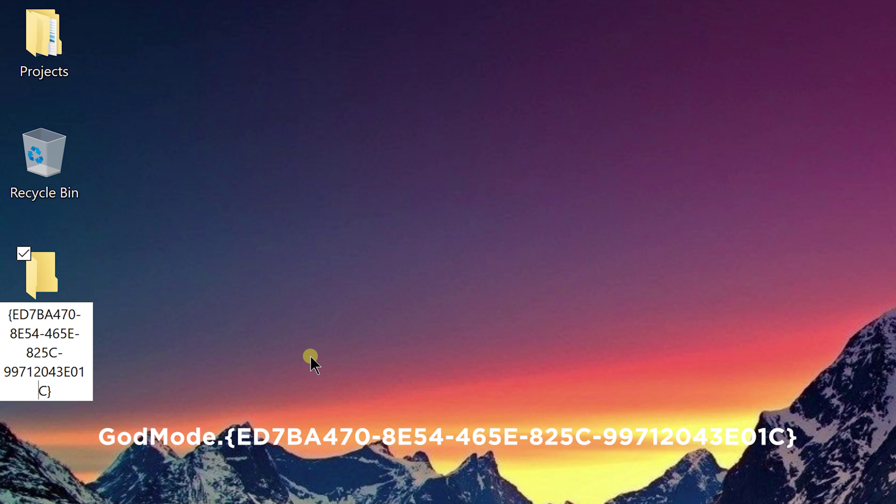
key("Return")
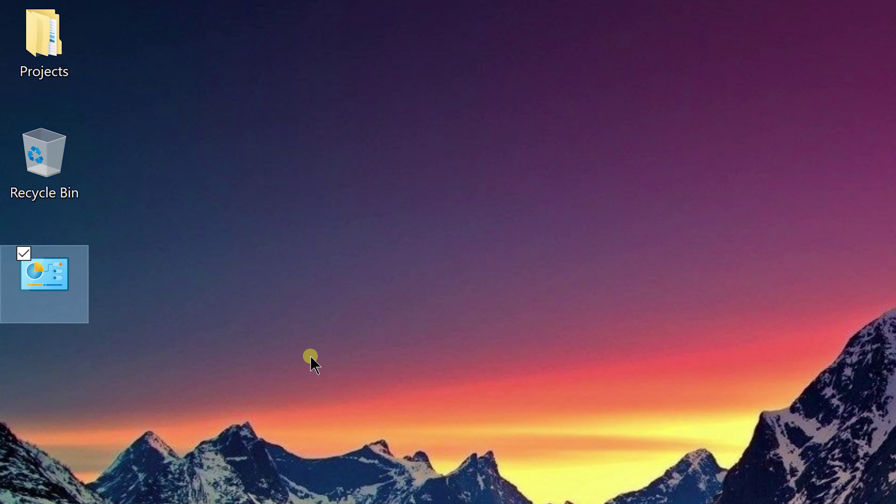
left_click(262, 425)
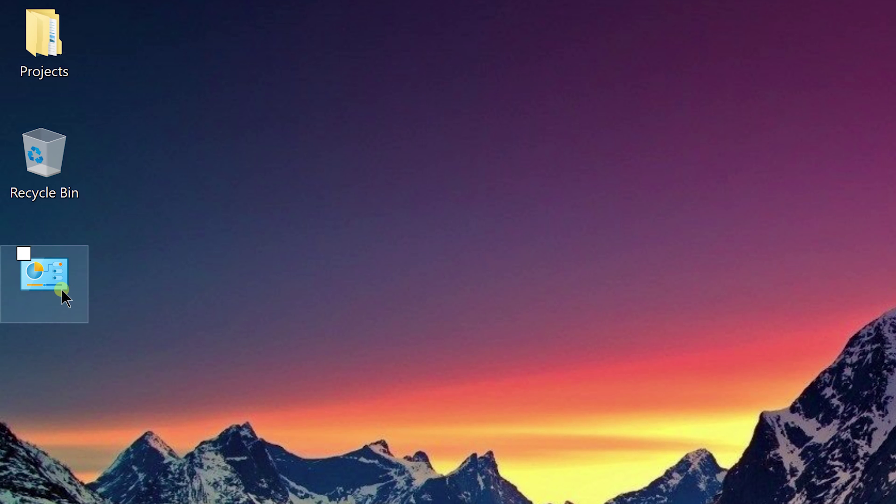
Open the GodMode folder and scroll through its 212 categorized settings.
double_click(63, 276)
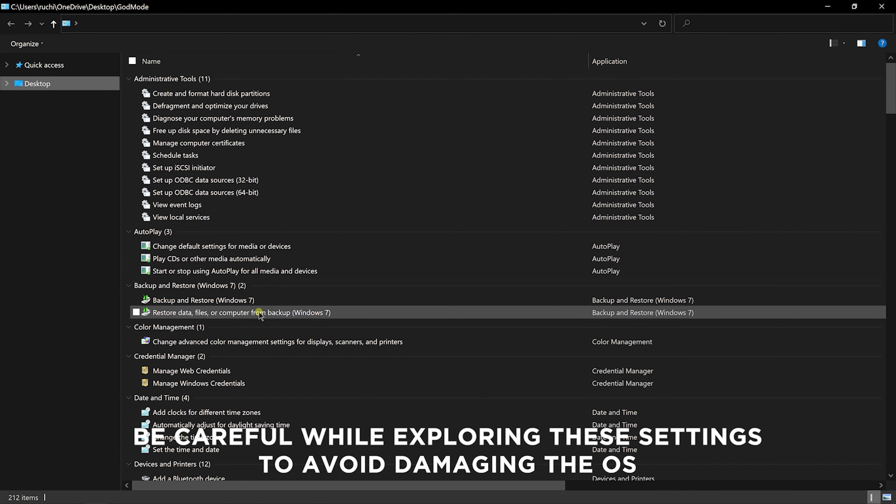
scroll(259, 306, "down", 2)
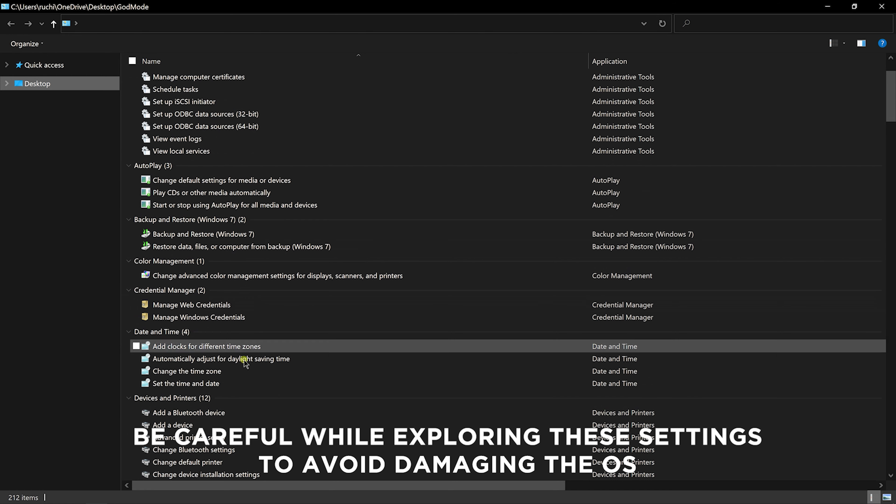
scroll(246, 364, "down", 2)
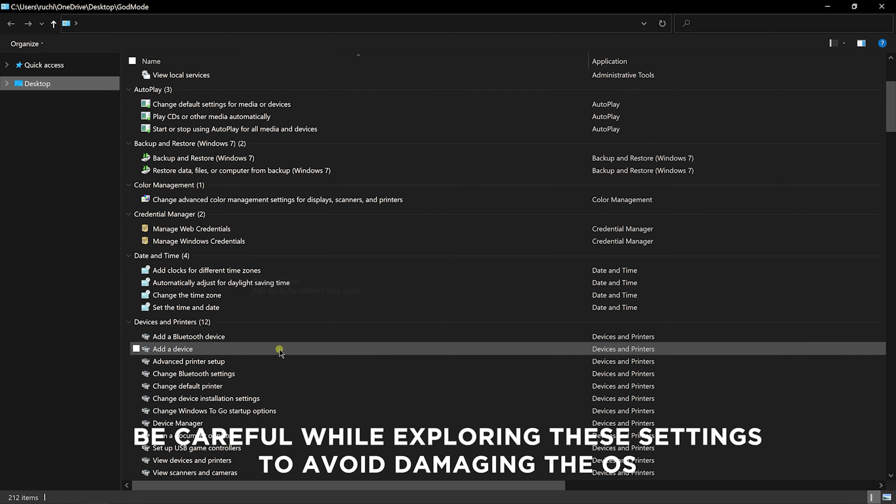
scroll(280, 348, "down", 2)
scroll(280, 350, "down", 2)
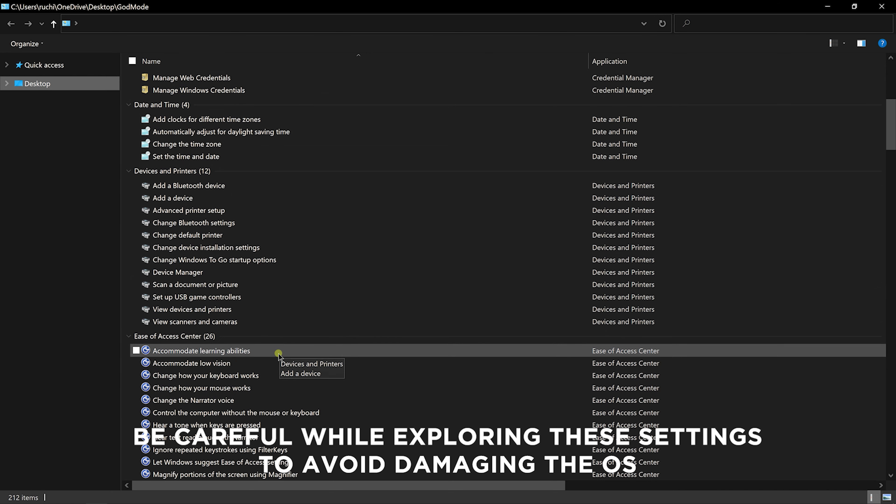
scroll(278, 355, "down", 1)
scroll(276, 353, "down", 11)
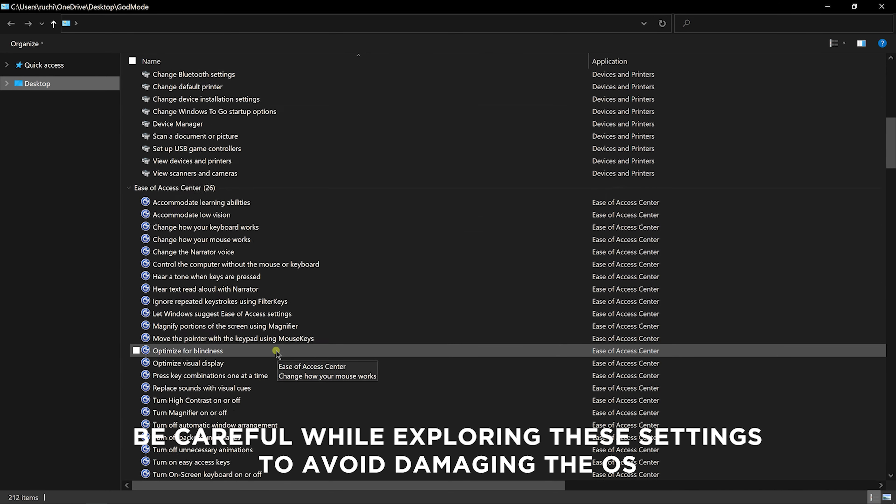
scroll(276, 353, "down", 2)
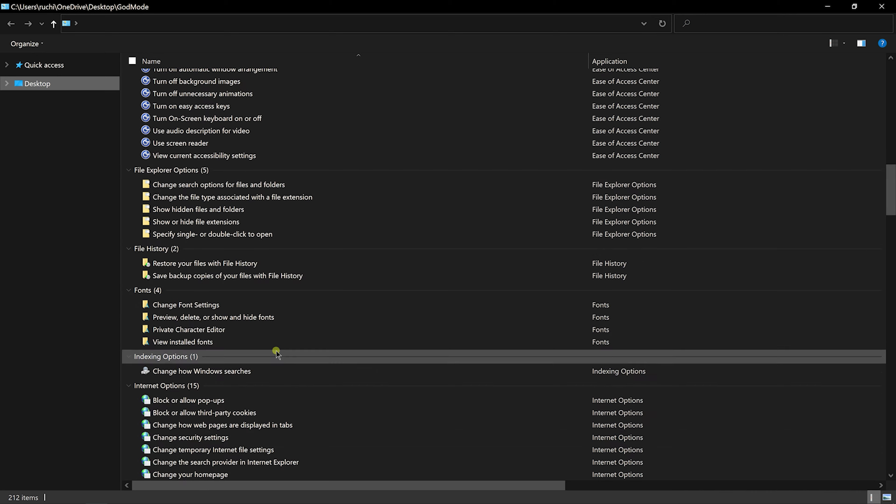